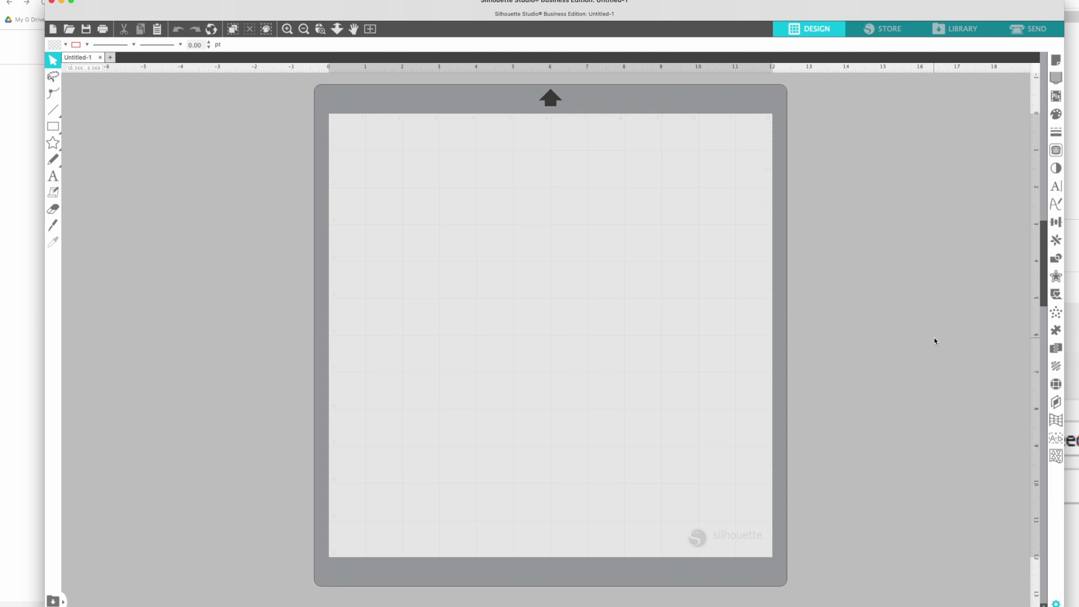
Open the Library and show the Designs subfolders, such as 3D, Halloween, Mockups and Print and Cut
click(961, 29)
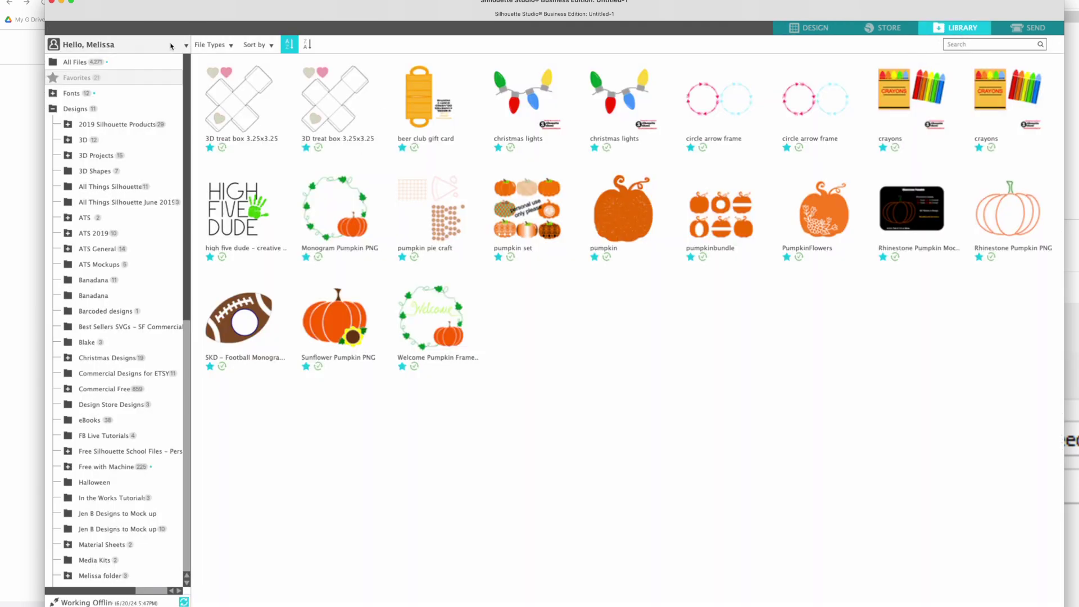
click(151, 46)
click(152, 46)
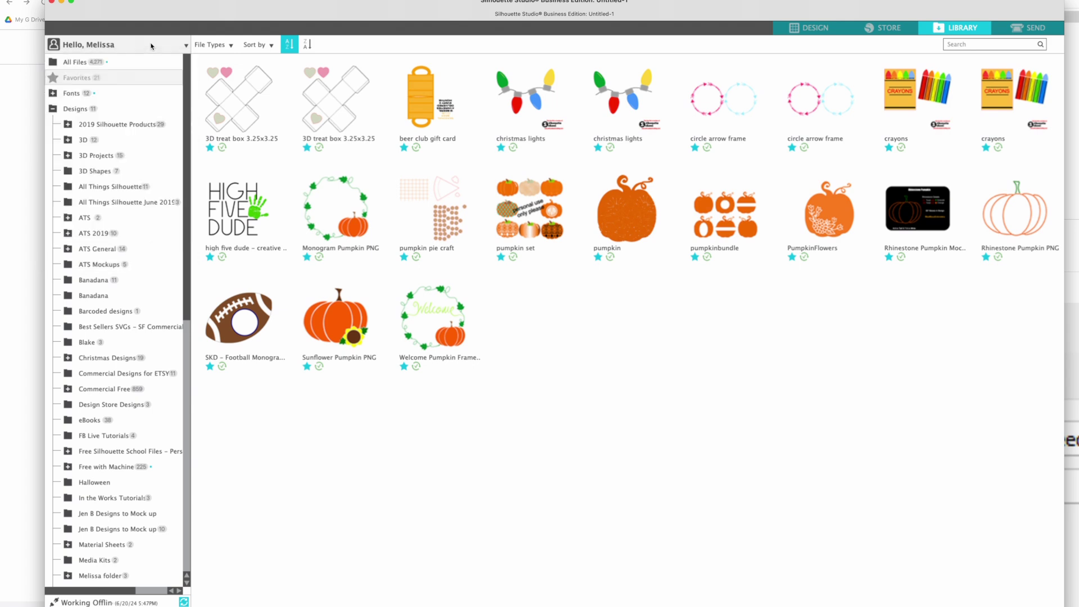
click(53, 110)
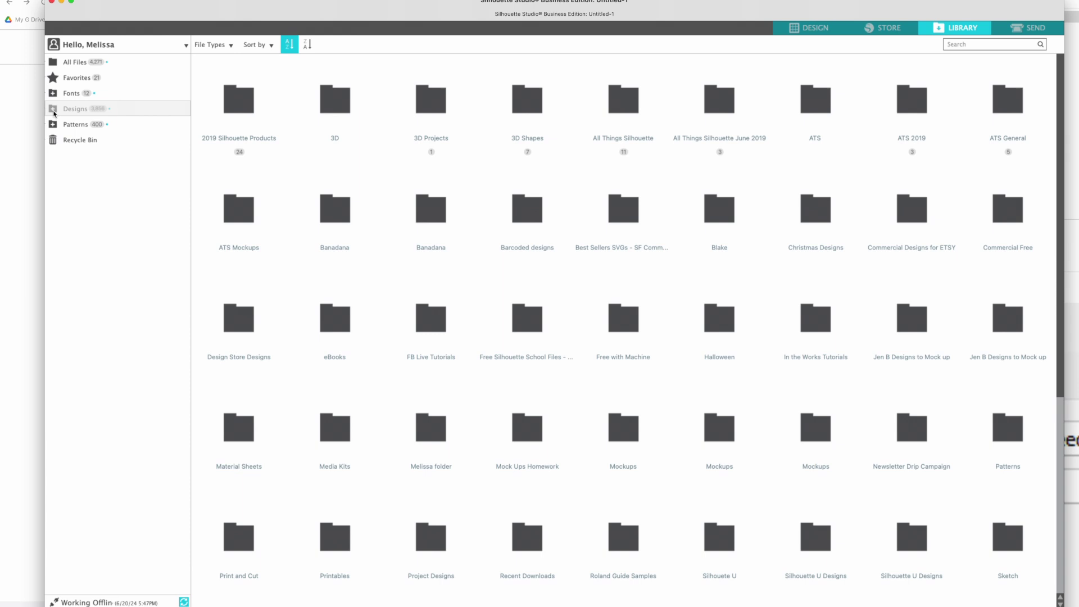
scroll(300, 190, down, 5)
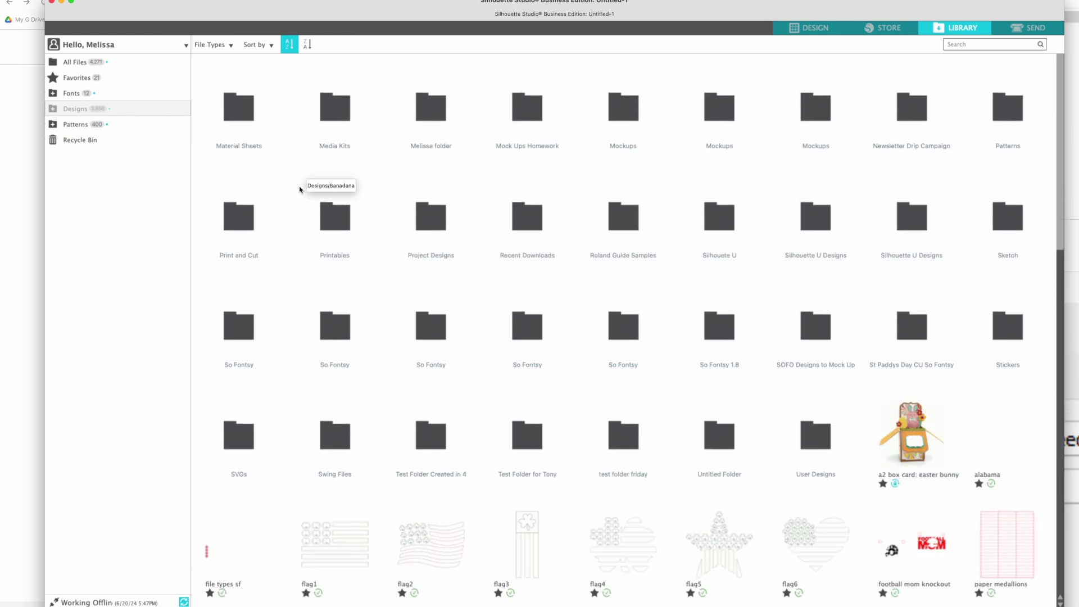
scroll(299, 189, up, 5)
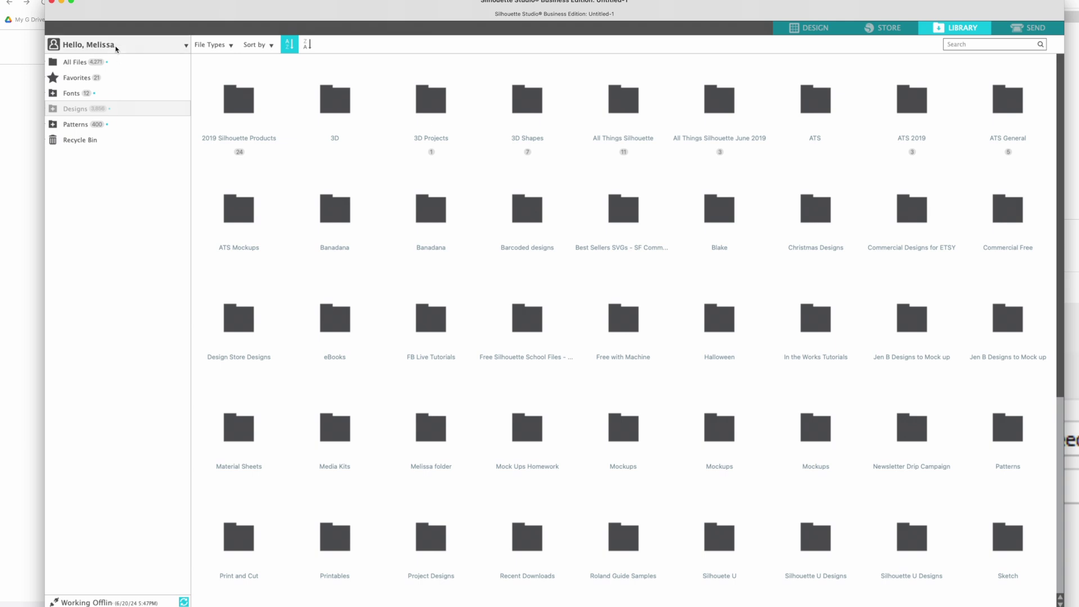
click(116, 48)
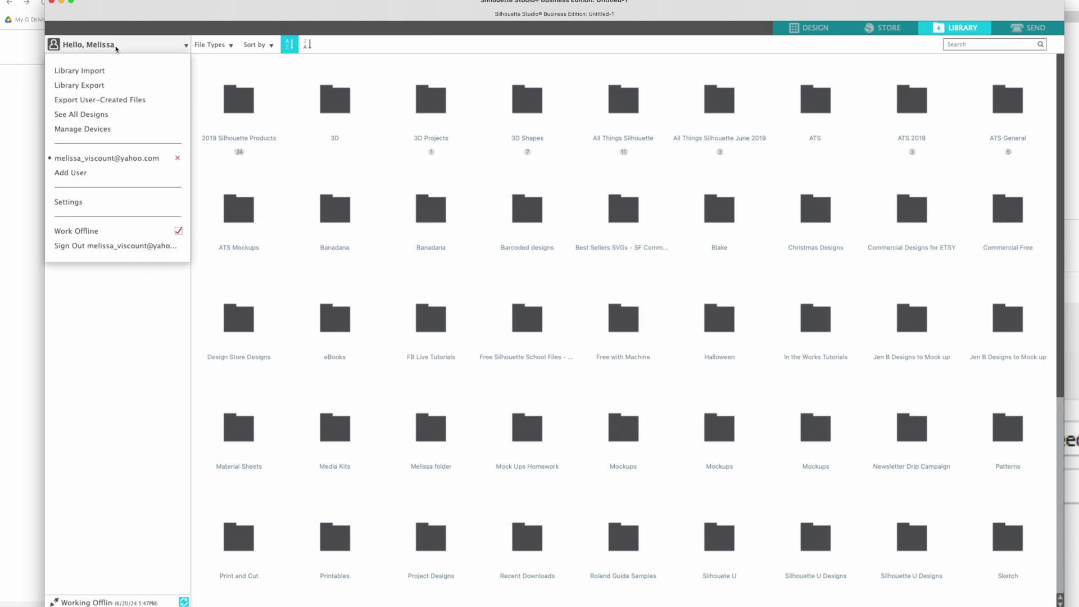
Choose Export User-Created Files from the library's account dropdown
click(114, 102)
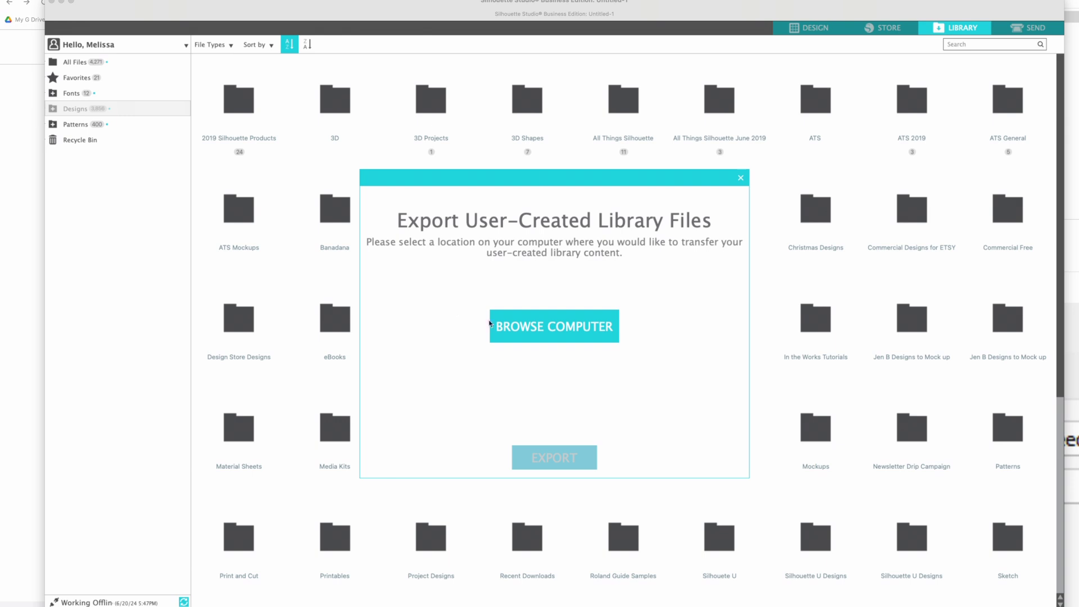
Set the Downloads folder as the export destination through Browse Computer
click(523, 328)
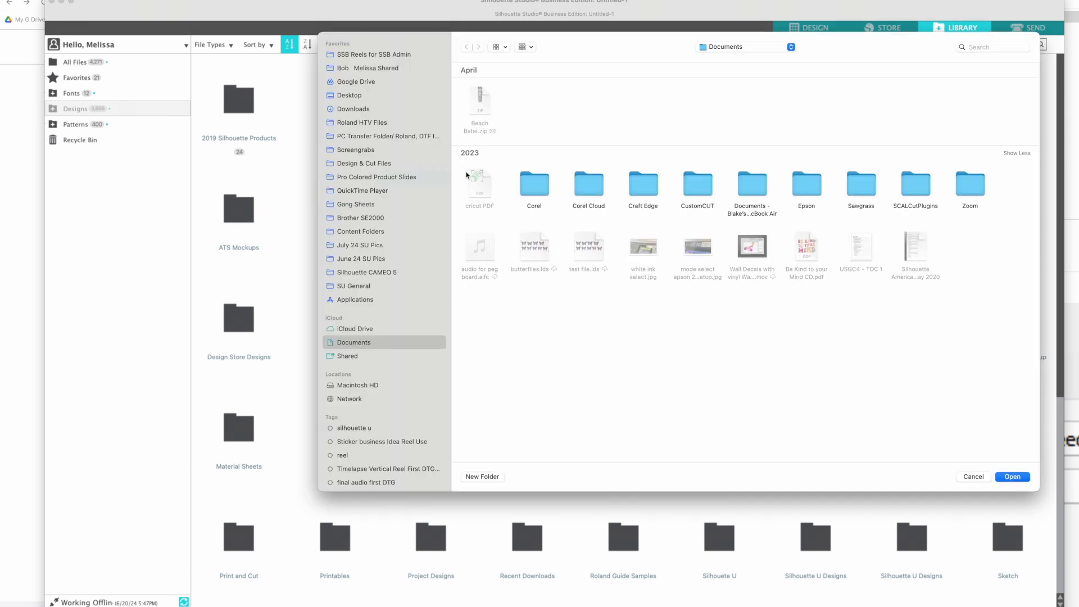
click(379, 108)
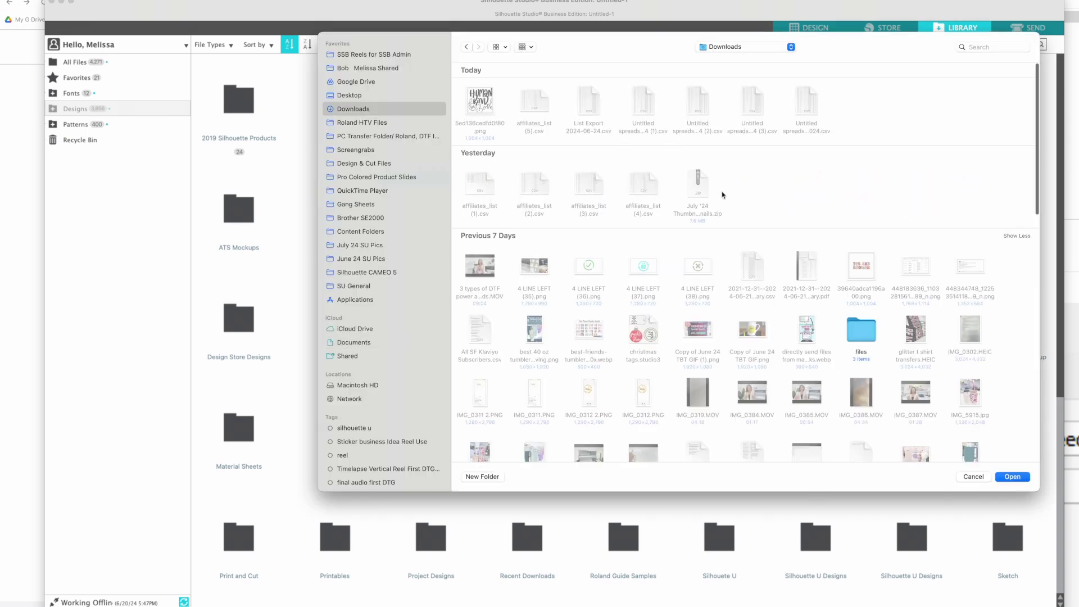
click(1013, 477)
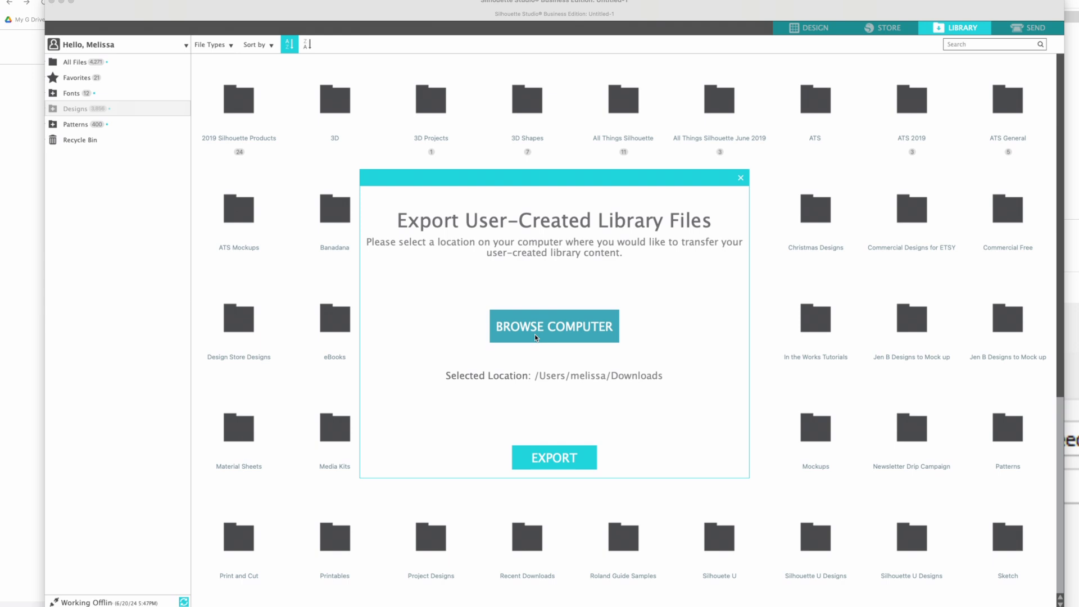
Export the library to Downloads (4559 of 4562 files) and place the Downloads window over the summary
click(547, 461)
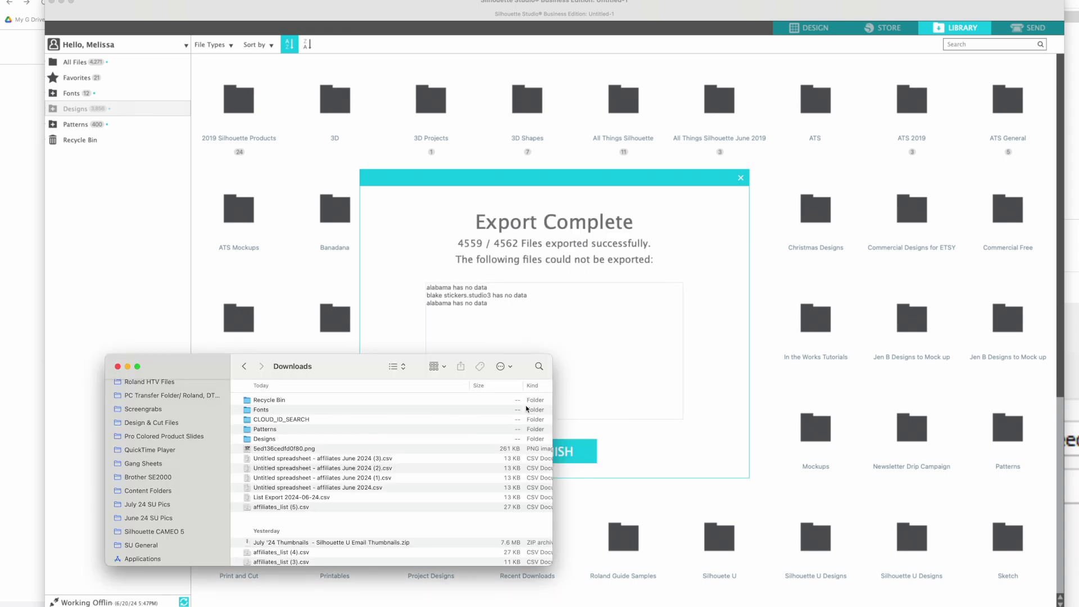
drag(347, 364, 584, 316)
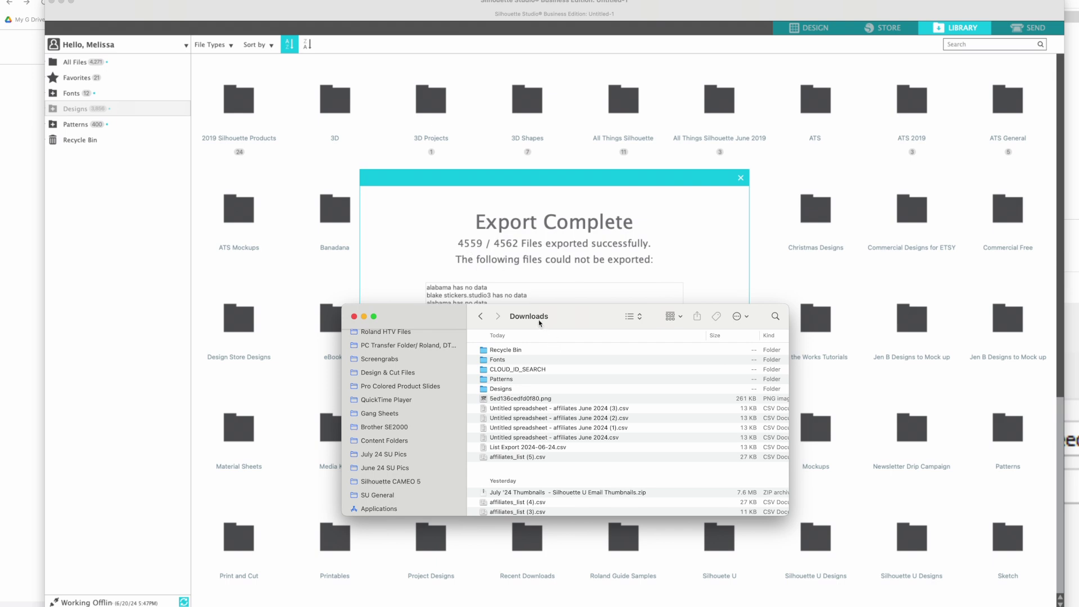
Reposition the Finder window and select the five exported library folders in Downloads
drag(540, 325, 539, 346)
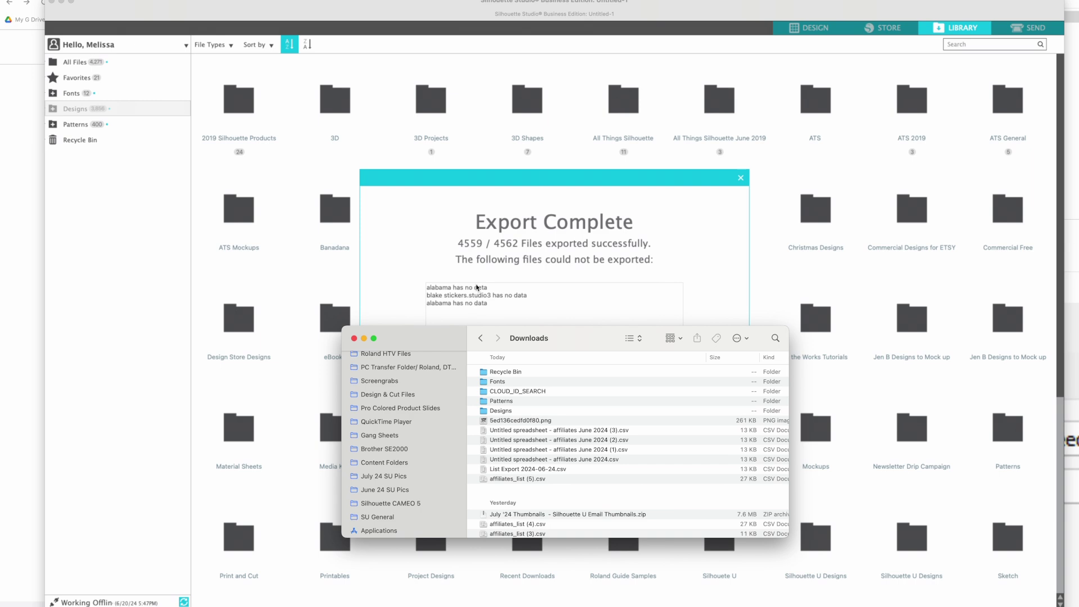
drag(518, 338, 517, 271)
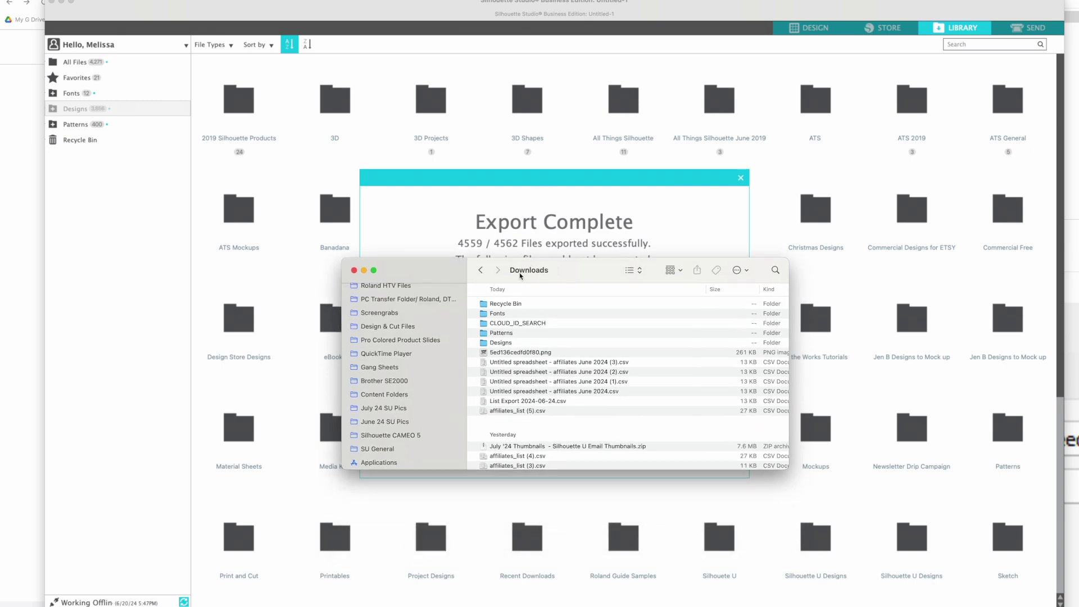
scroll(383, 338, up, 5)
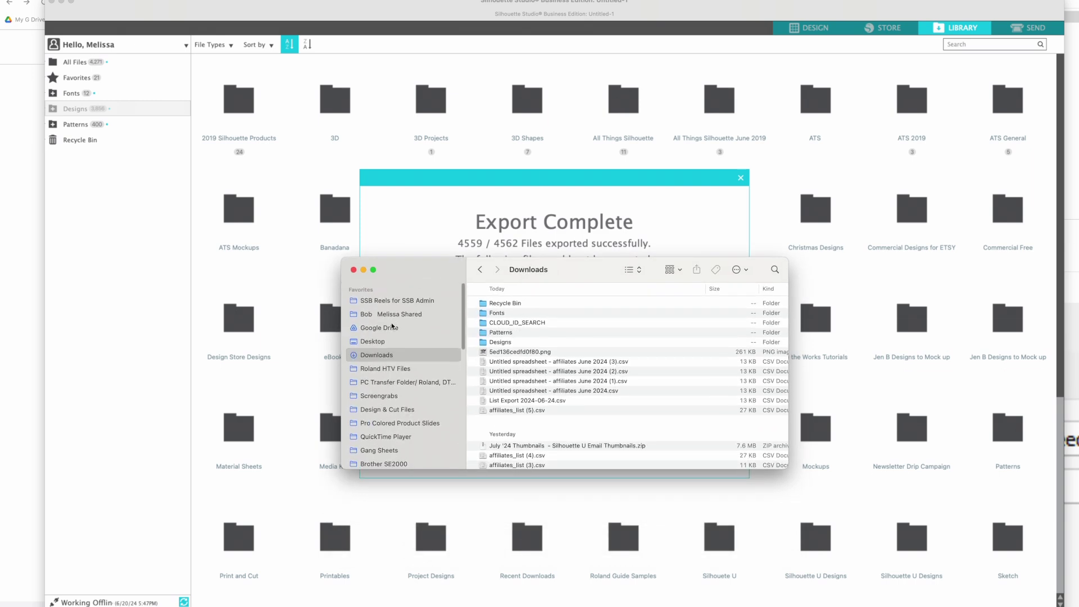
click(377, 328)
click(375, 353)
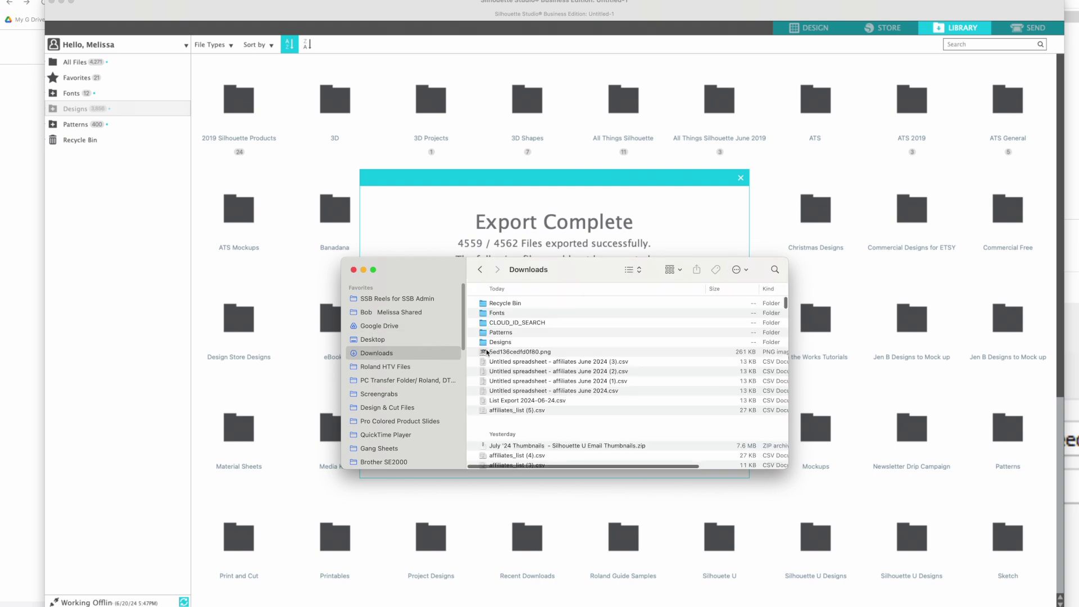
click(502, 344)
shift+click(505, 305)
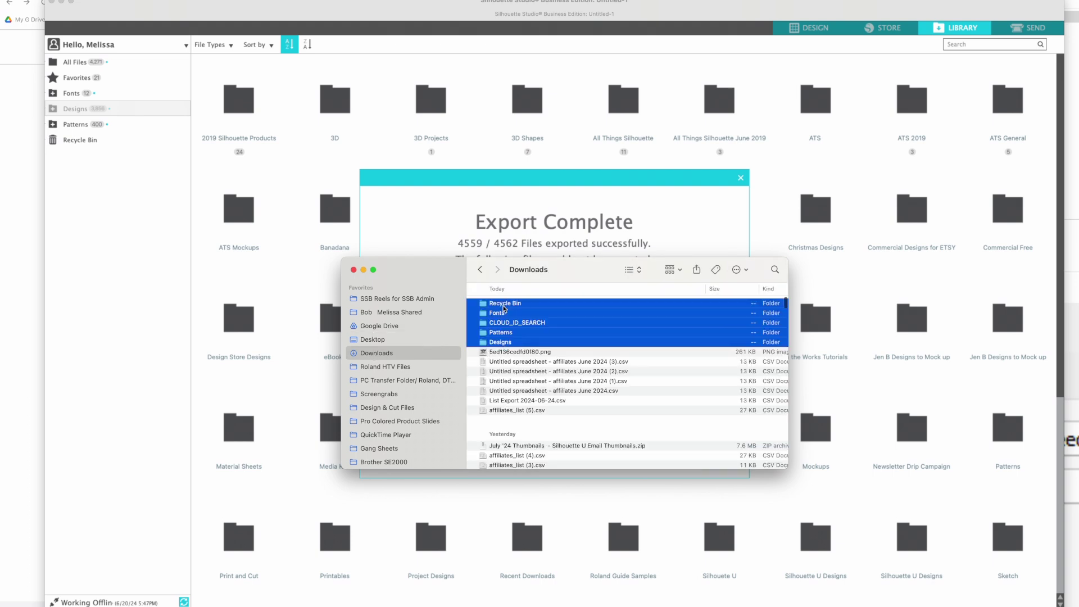
scroll(514, 315, right, 3)
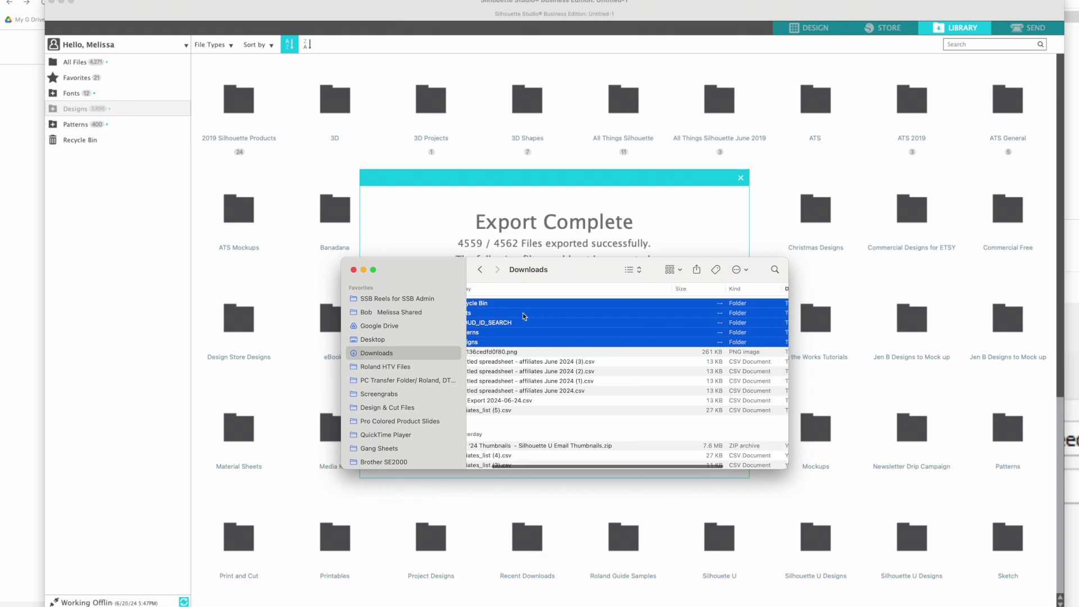
scroll(523, 316, left, 3)
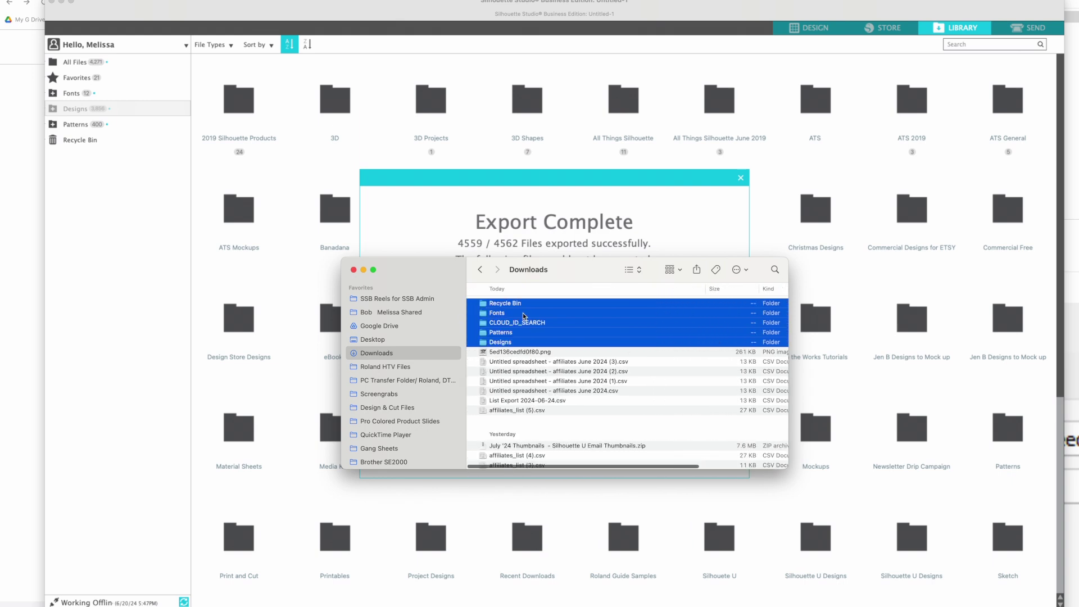
Open the exported Designs folder to check its contents, then return to the Silhouette summary
click(499, 343)
double_click(500, 343)
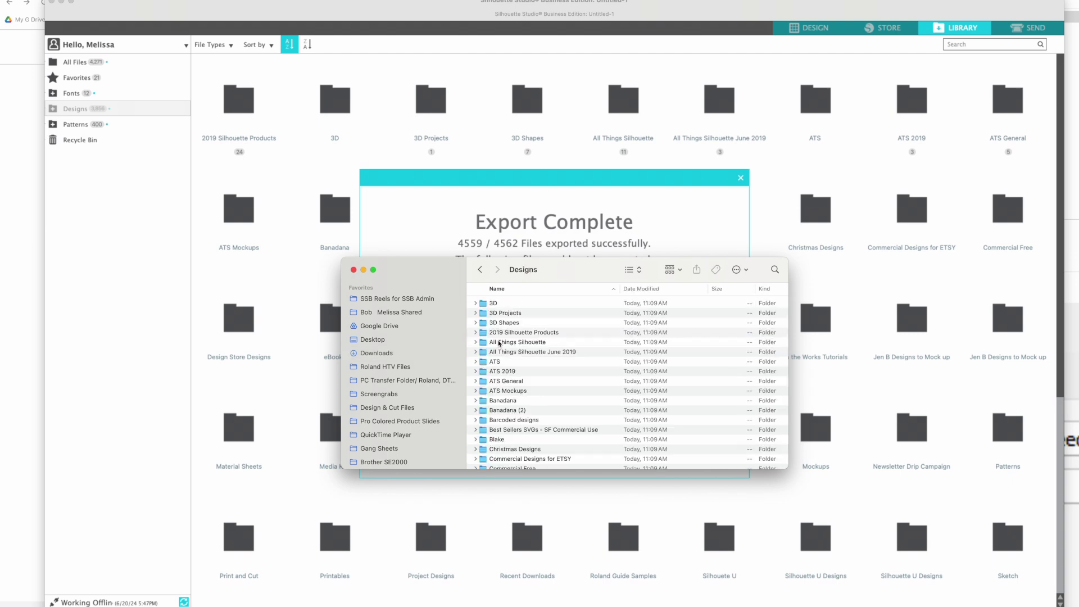
scroll(500, 344, down, 15)
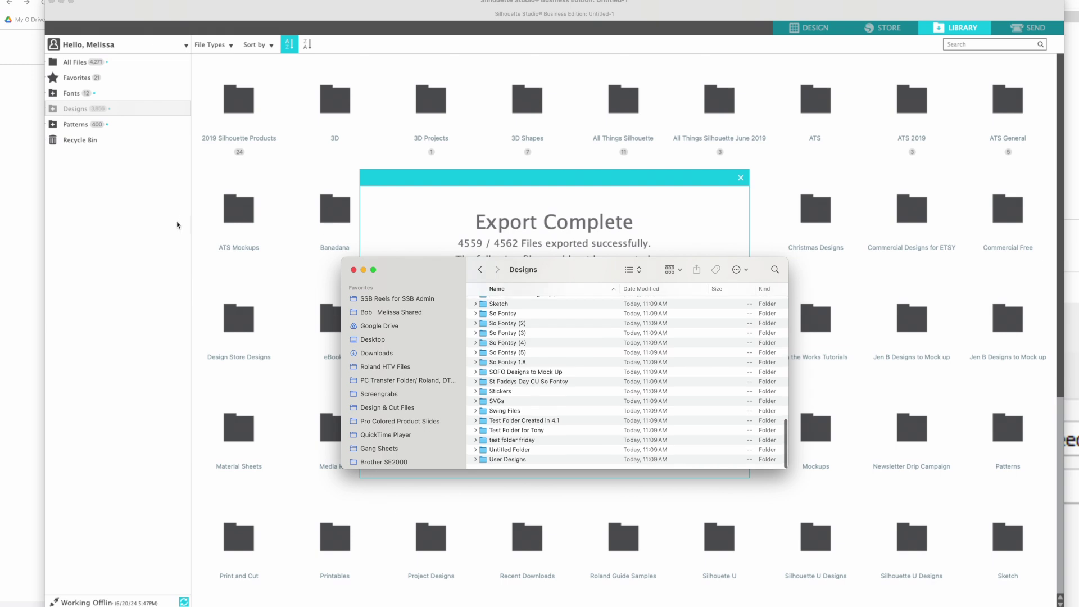
click(53, 109)
click(54, 109)
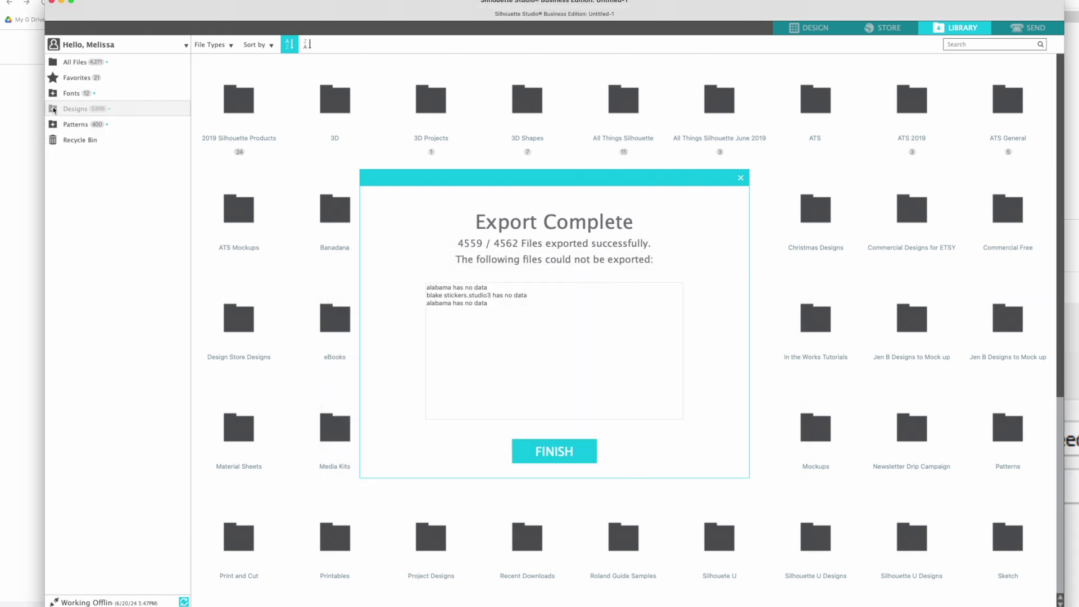
click(53, 109)
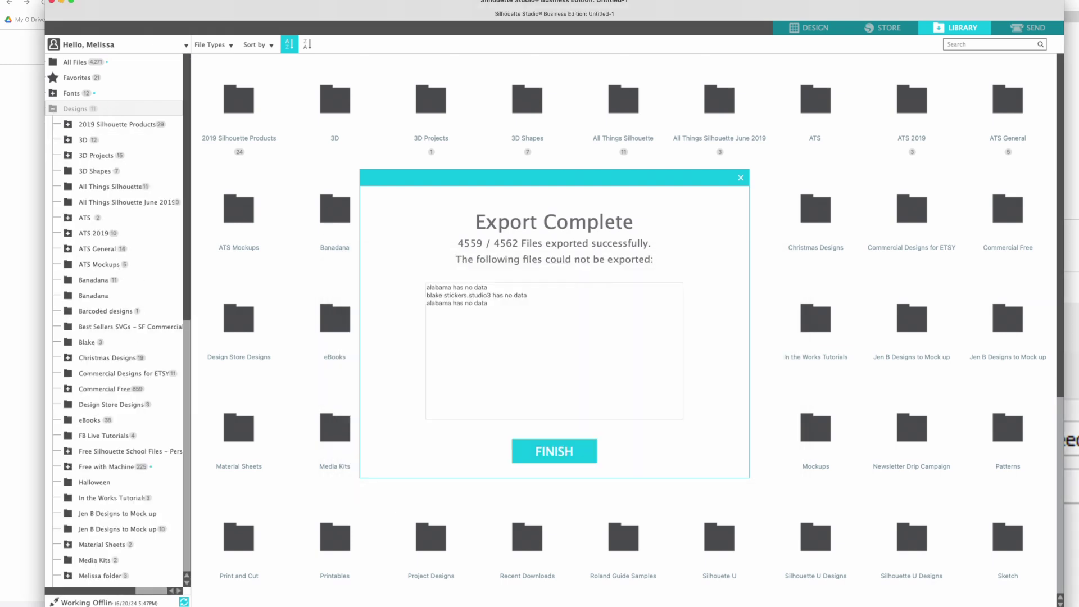
Close the Finder Designs window and the export summary, returning to the blank Untitled-1 mat
key(super+Tab)
scroll(545, 348, up, 15)
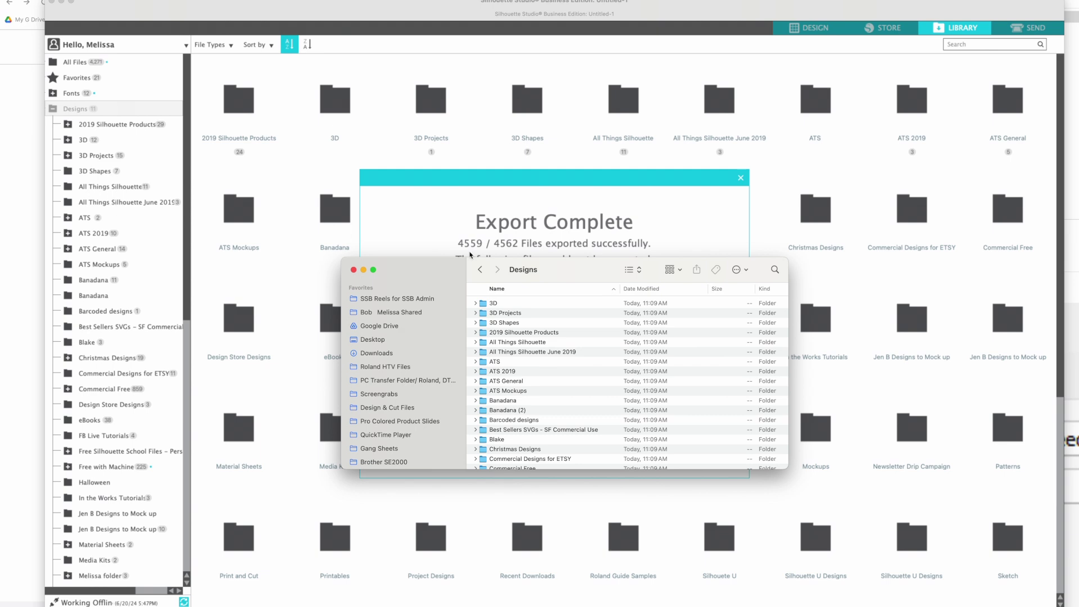
click(353, 270)
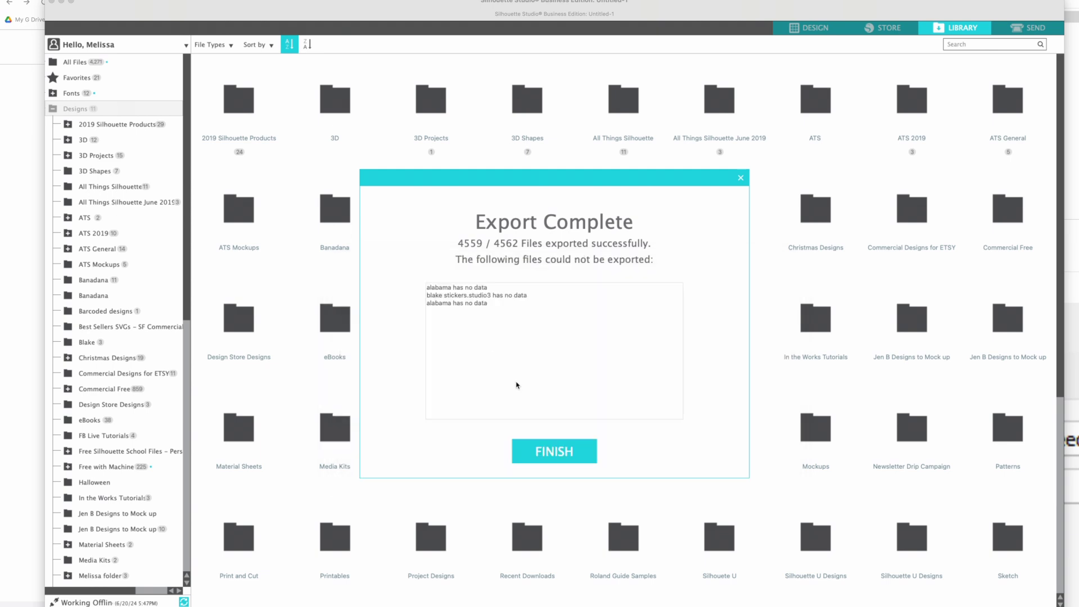
click(538, 452)
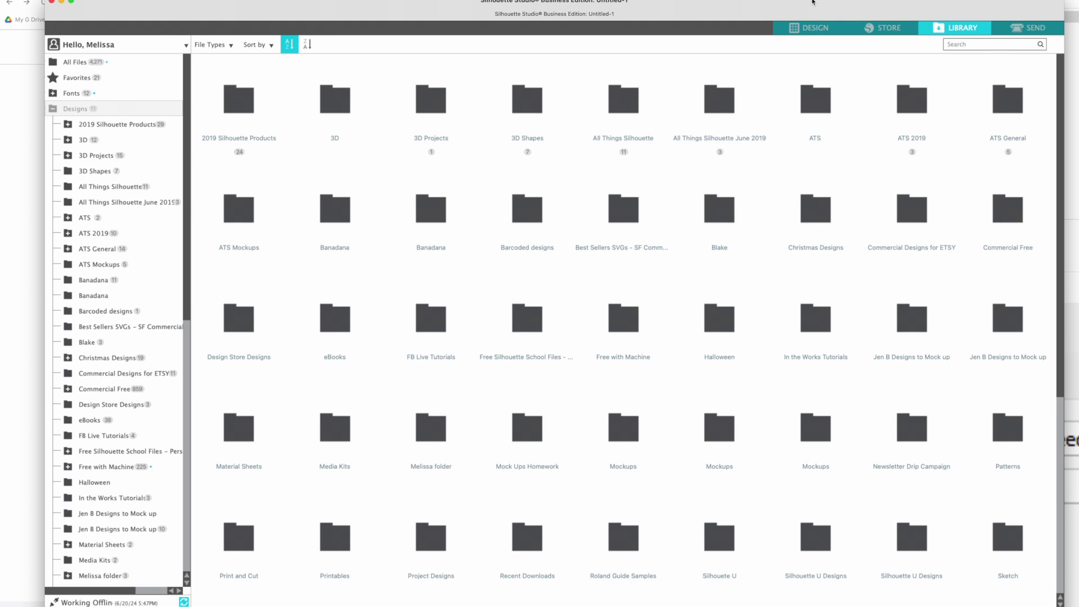
click(809, 27)
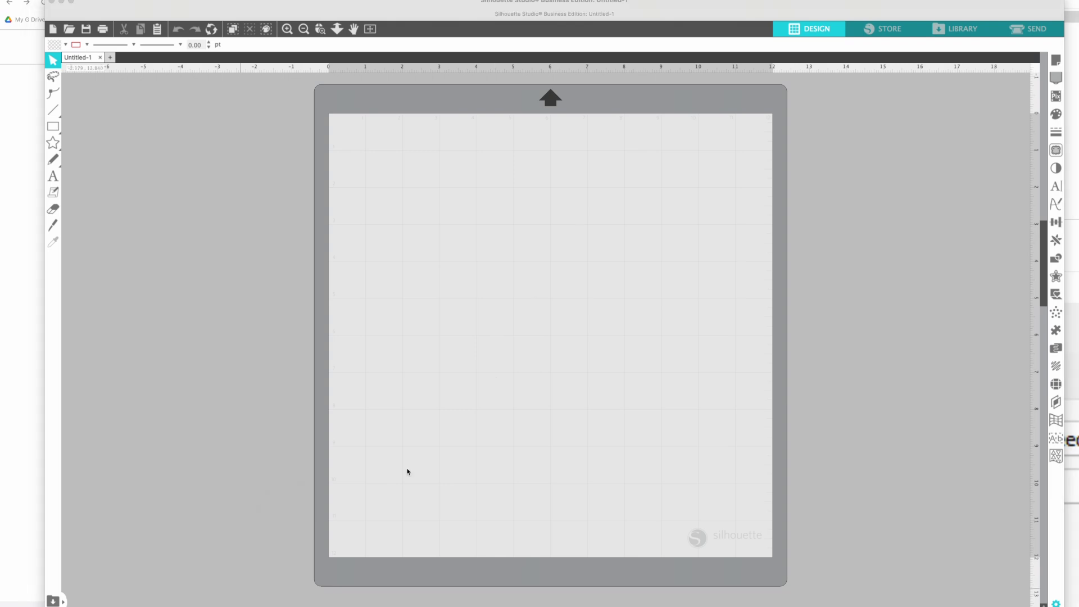
Drag christmas2.svg from Downloads > Designs > Christmas Designs onto the Silhouette mat
key(super+Tab)
drag(418, 513, 781, 382)
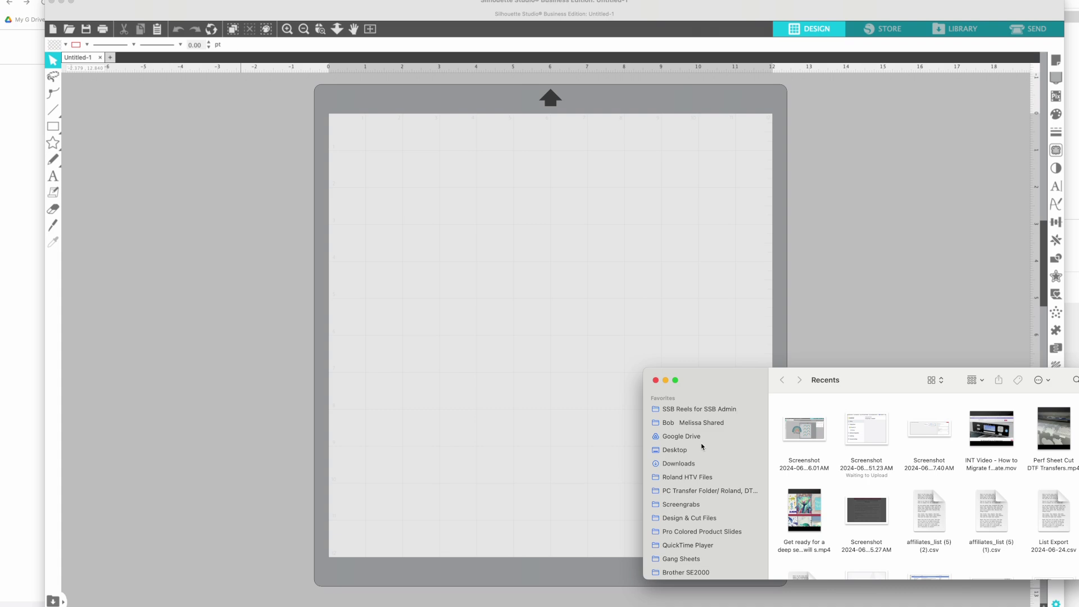
click(691, 463)
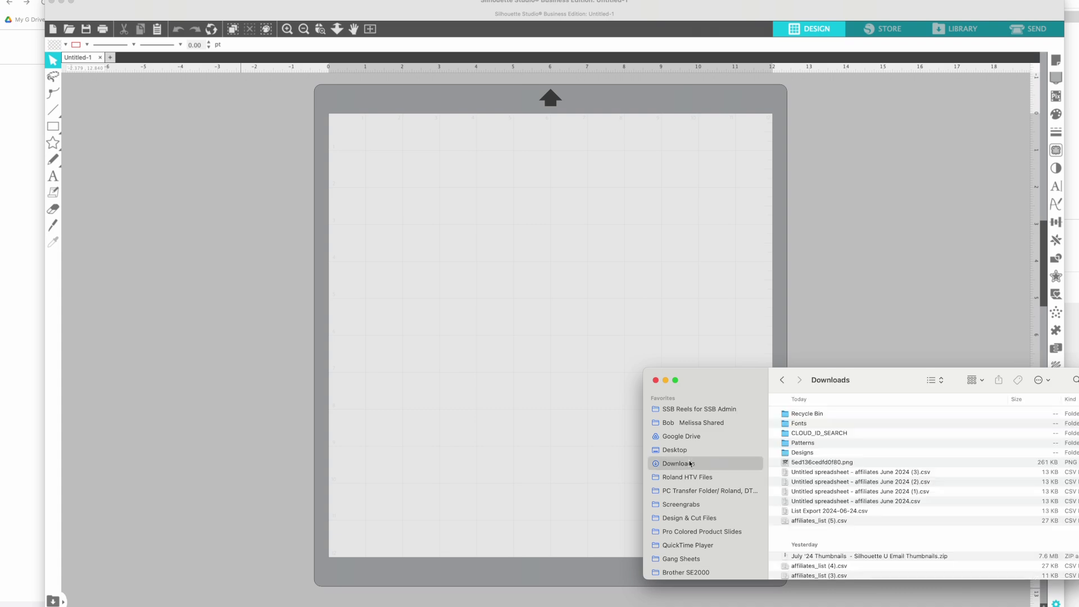
double_click(796, 453)
scroll(796, 457, down, 5)
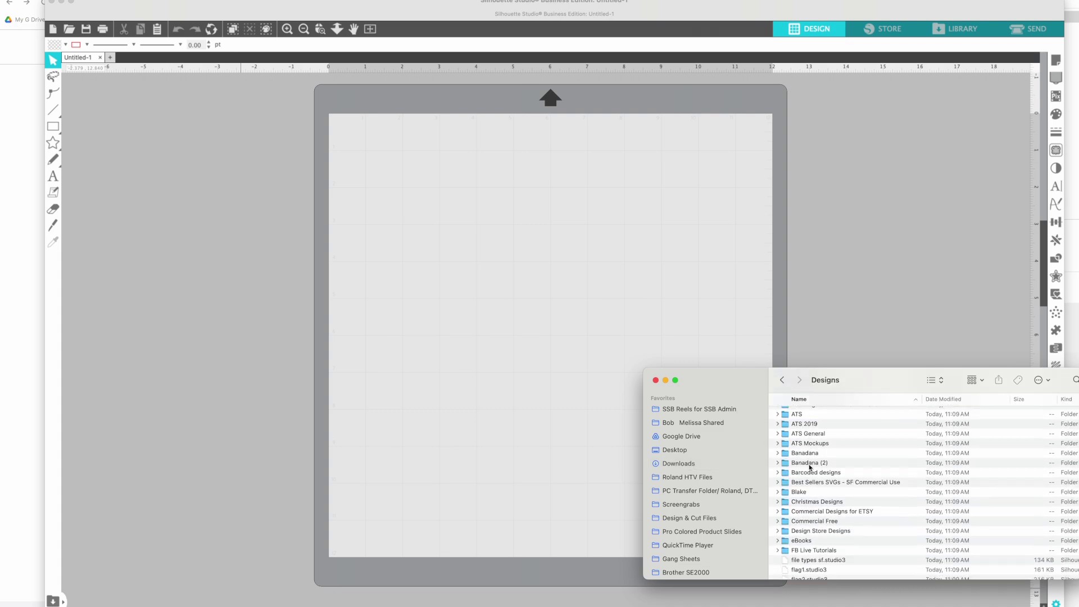
click(780, 476)
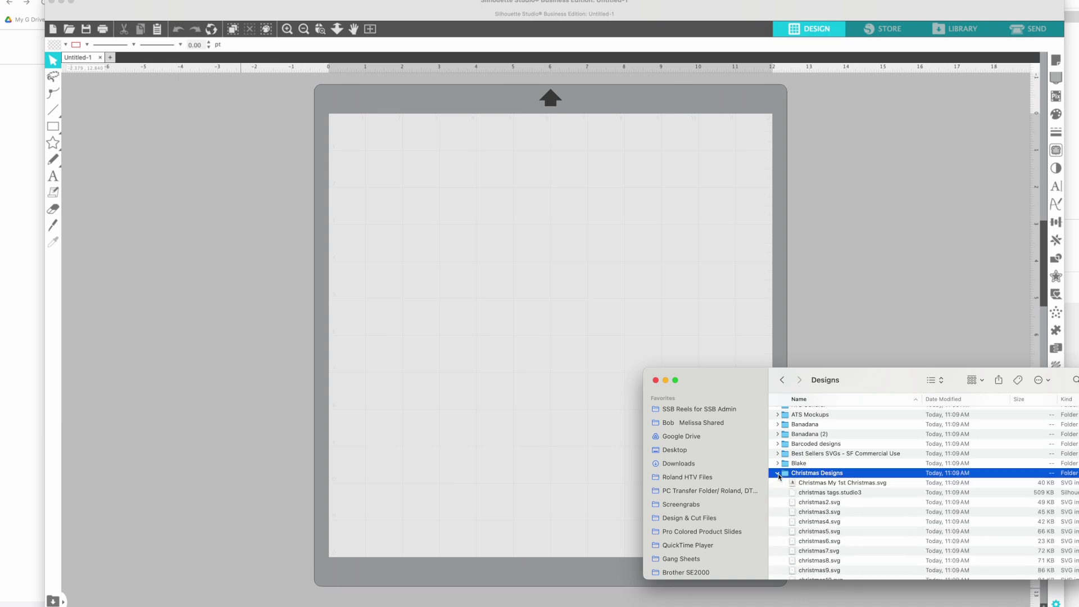
scroll(793, 477, down, 2)
drag(795, 470, 530, 267)
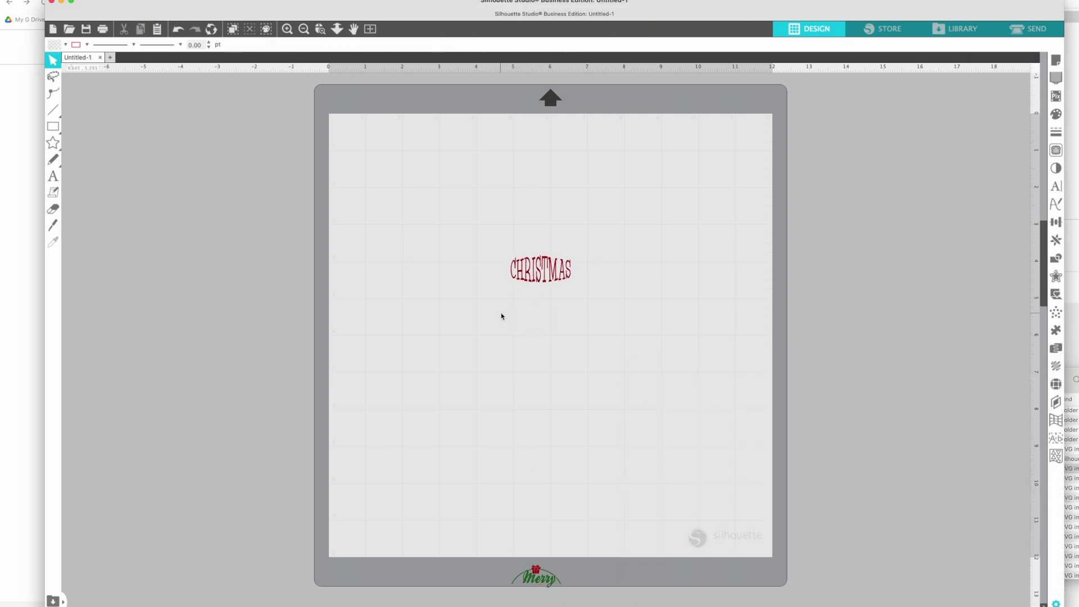
Move the Merry Christmas design up the mat and enlarge it to about 4.3 in
scroll(484, 485, down, 1)
click(538, 580)
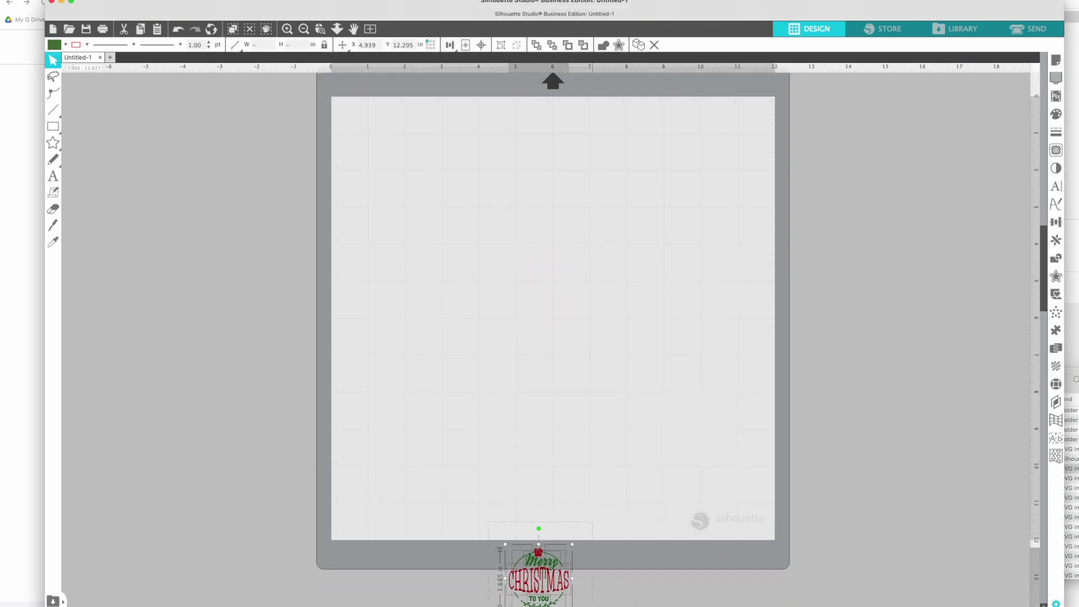
drag(560, 599, 443, 201)
drag(482, 241, 592, 358)
click(212, 134)
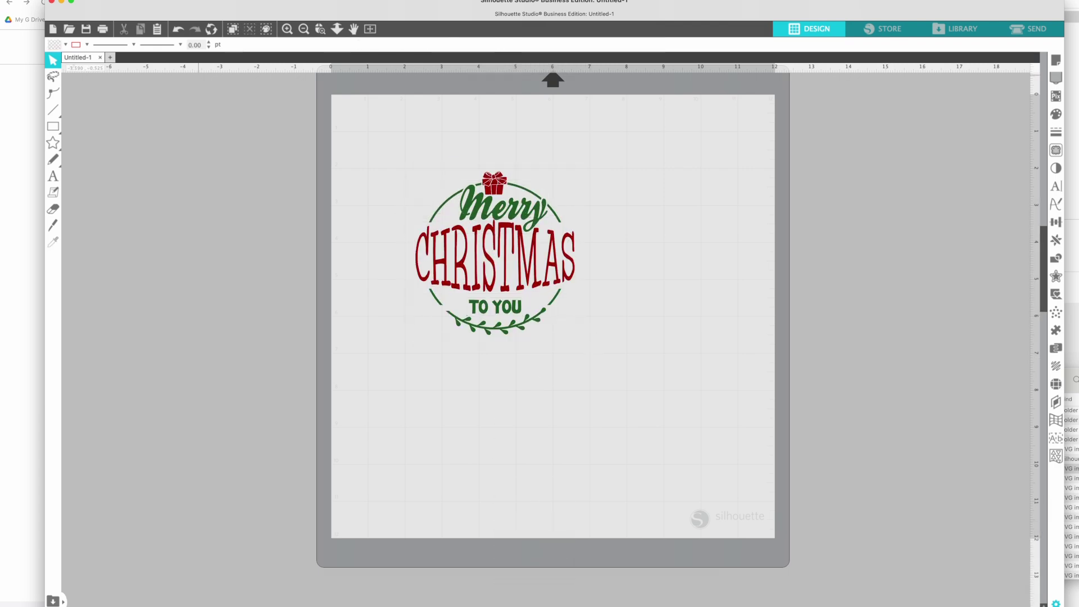
click(70, 29)
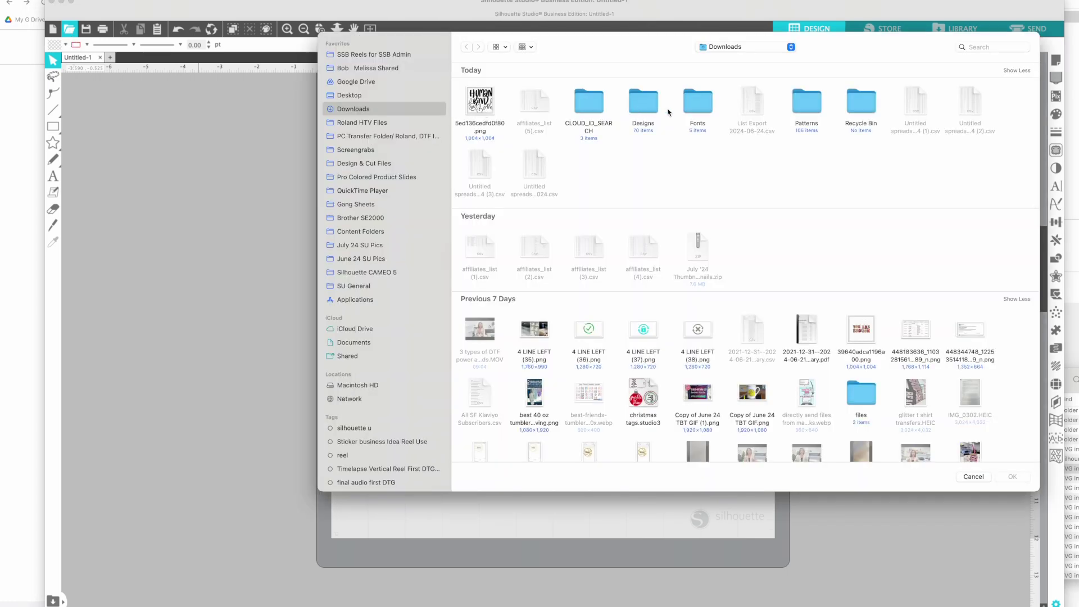
Open My First Fourth.svg from Downloads > Designs > So Fontsy > Baby Bundle
double_click(637, 107)
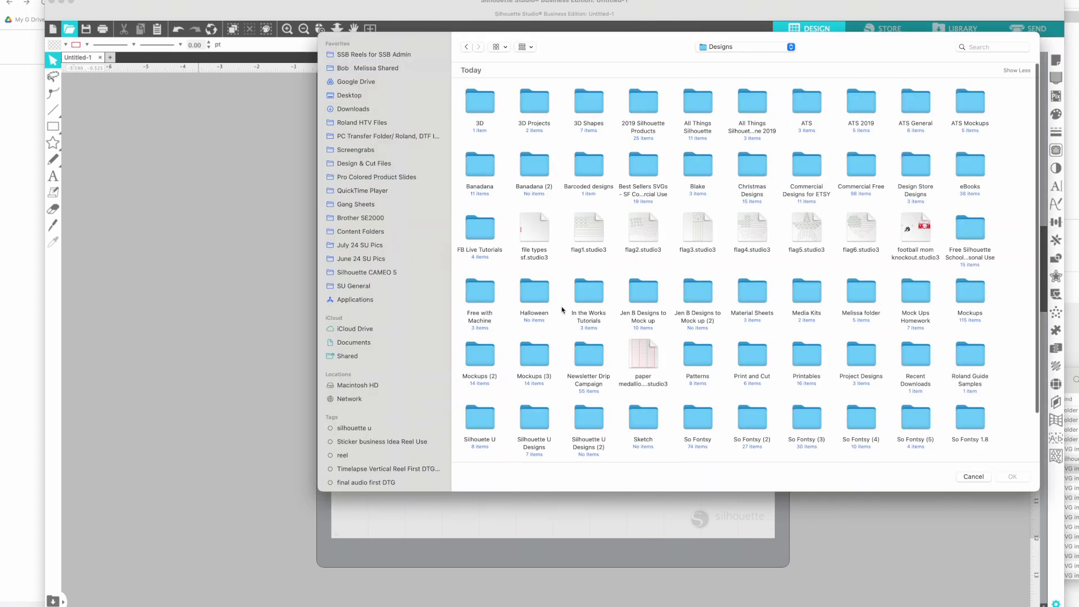
scroll(584, 304, down, 2)
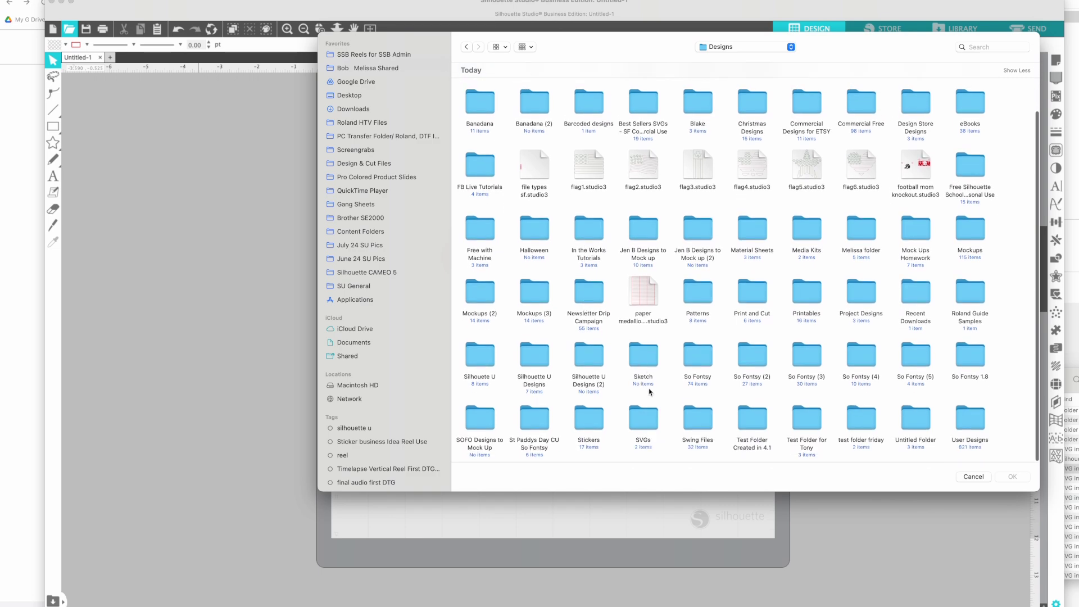
double_click(695, 364)
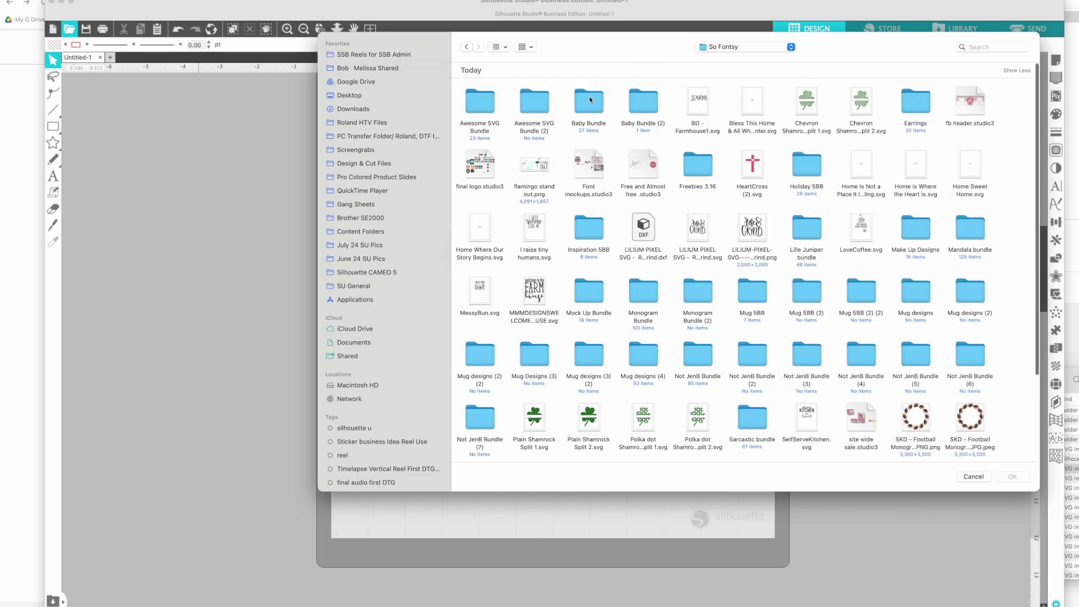
click(589, 100)
double_click(589, 101)
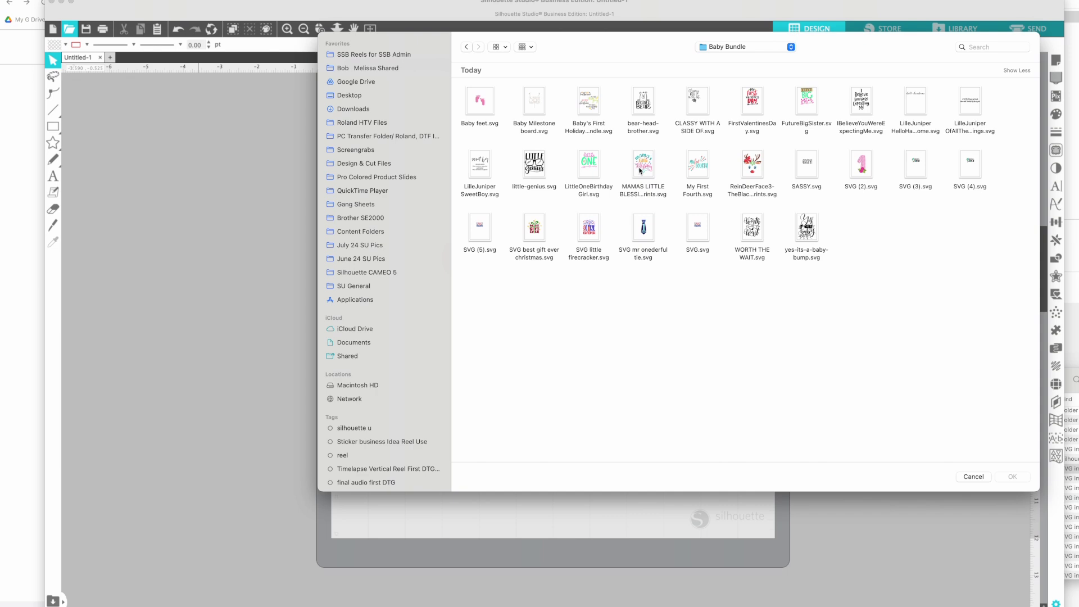
click(681, 176)
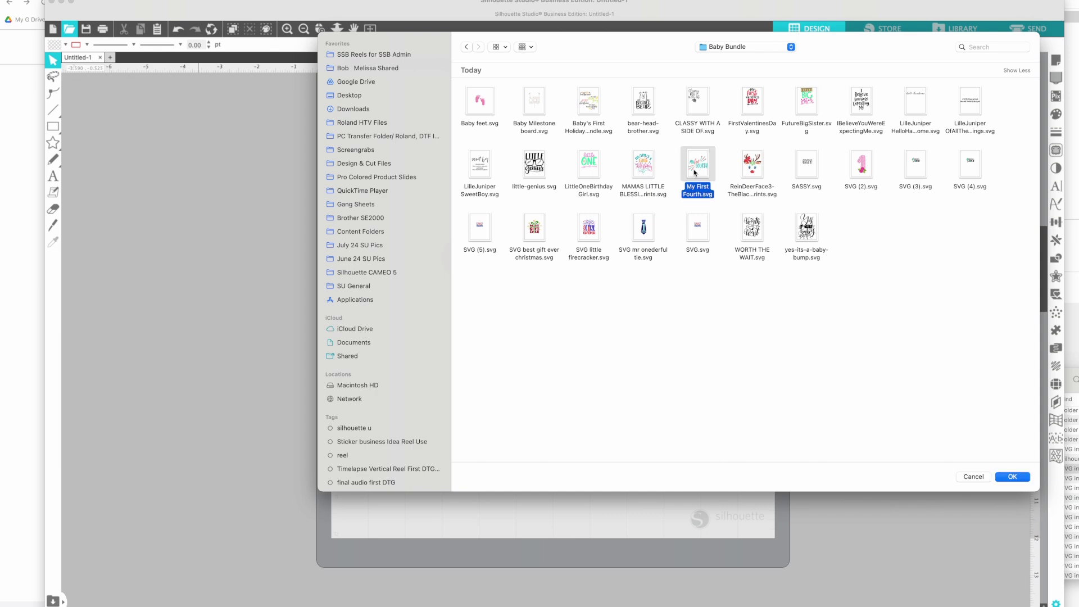
double_click(695, 174)
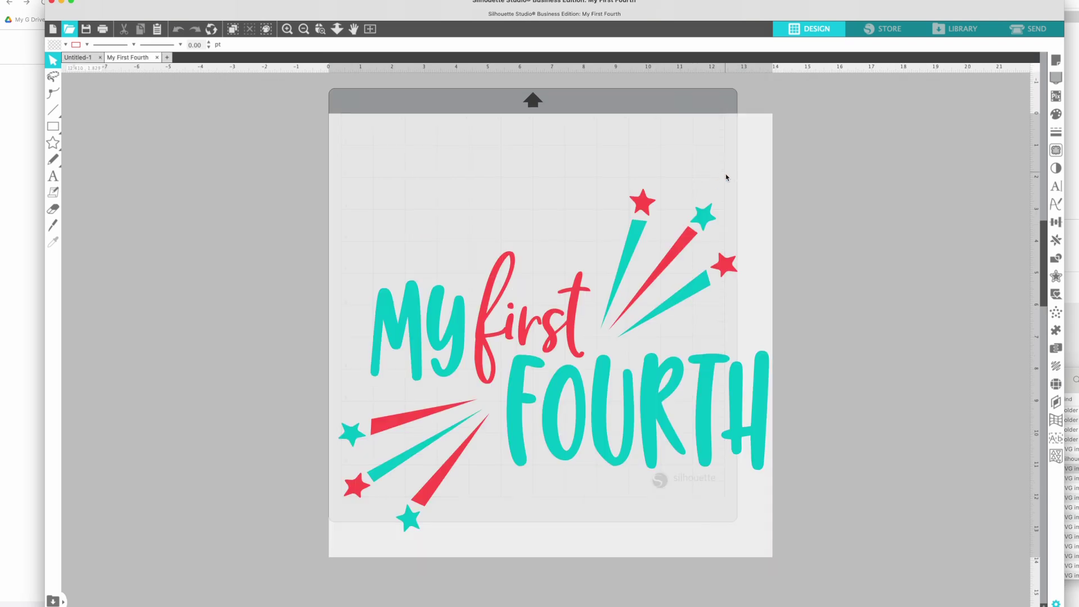
Select the My First Fourth design and shift it up and right on the mat
drag(747, 174, 820, 176)
click(397, 343)
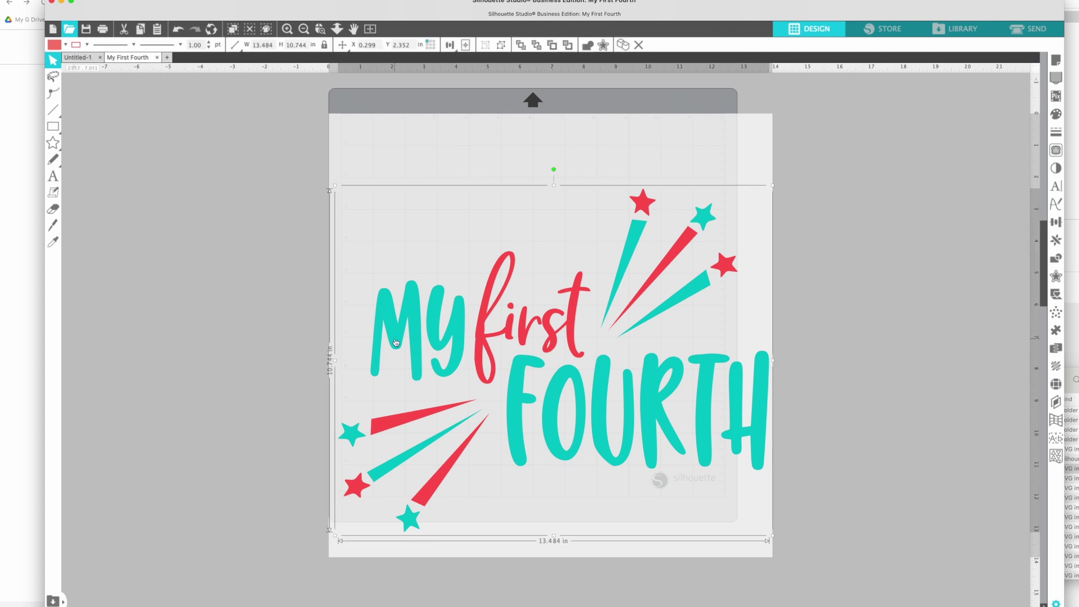
drag(396, 343, 412, 281)
Select the whole My First Fourth design, preview its cut settings in SEND, and return to DESIGN
click(354, 486)
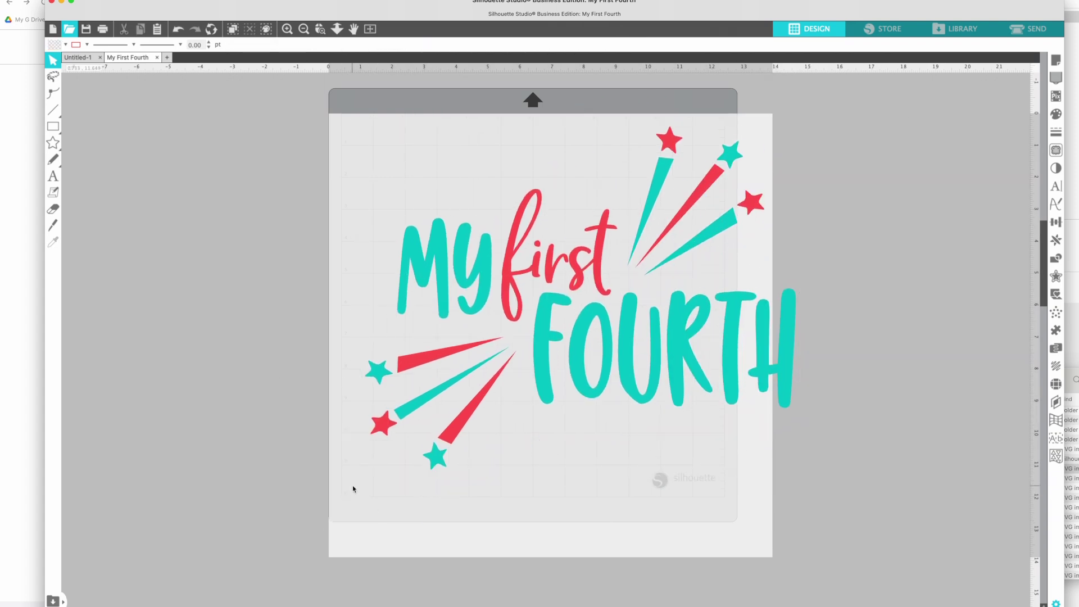
click(401, 422)
click(1026, 30)
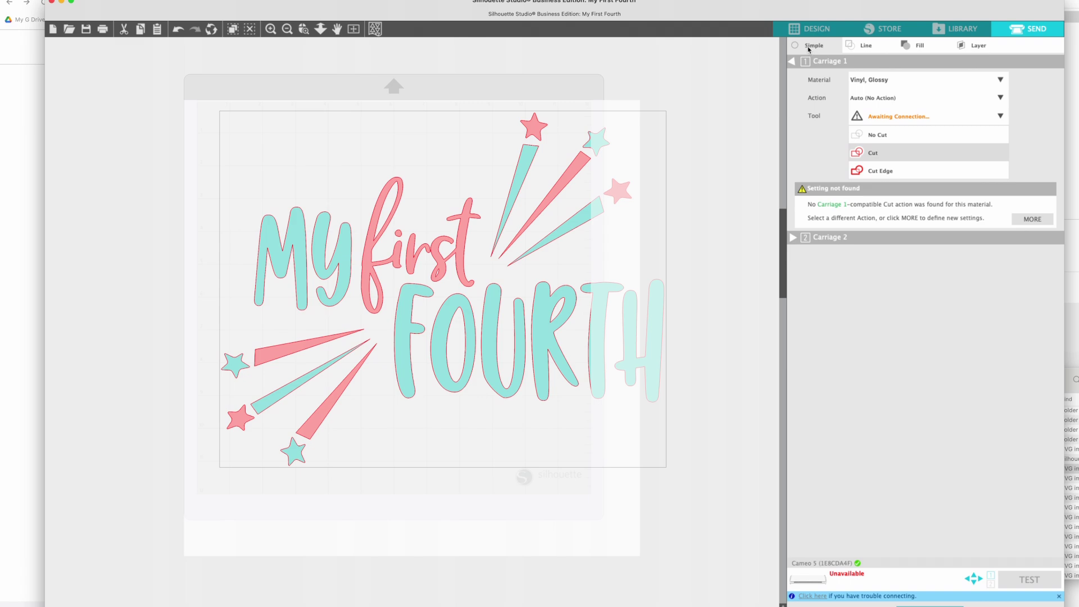
click(839, 30)
Search the Library for 'fourth' and open the My First Fourth design in a new tab
click(962, 28)
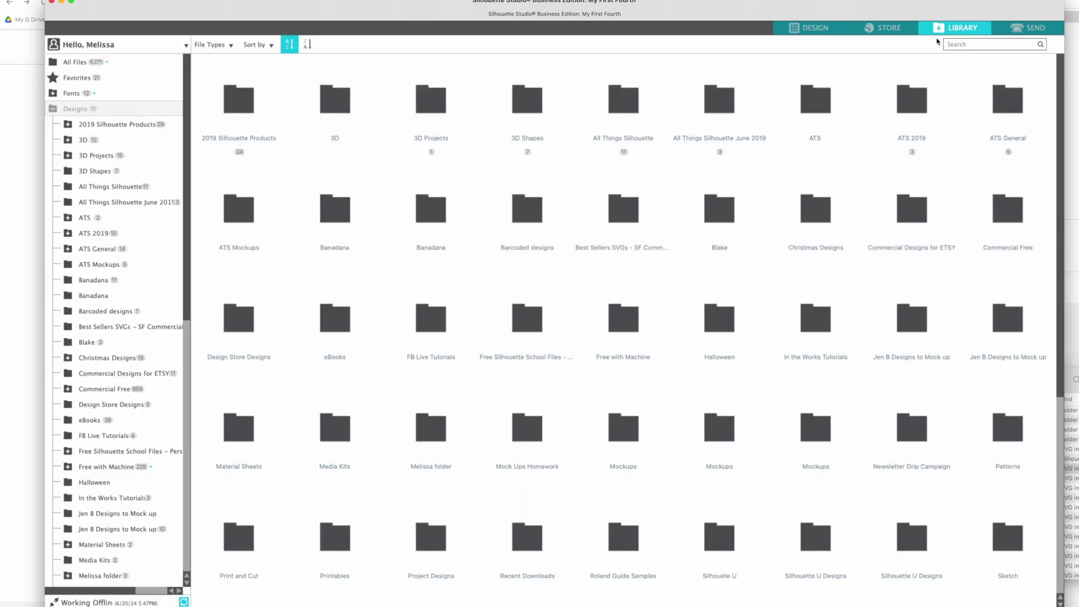
click(956, 45)
text(fourth)
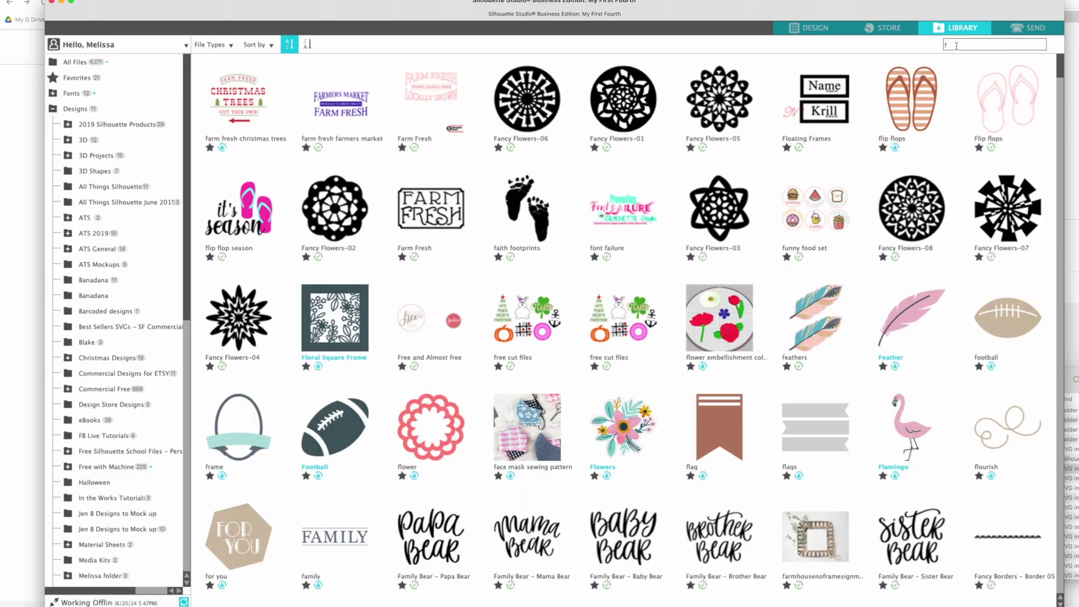
double_click(237, 122)
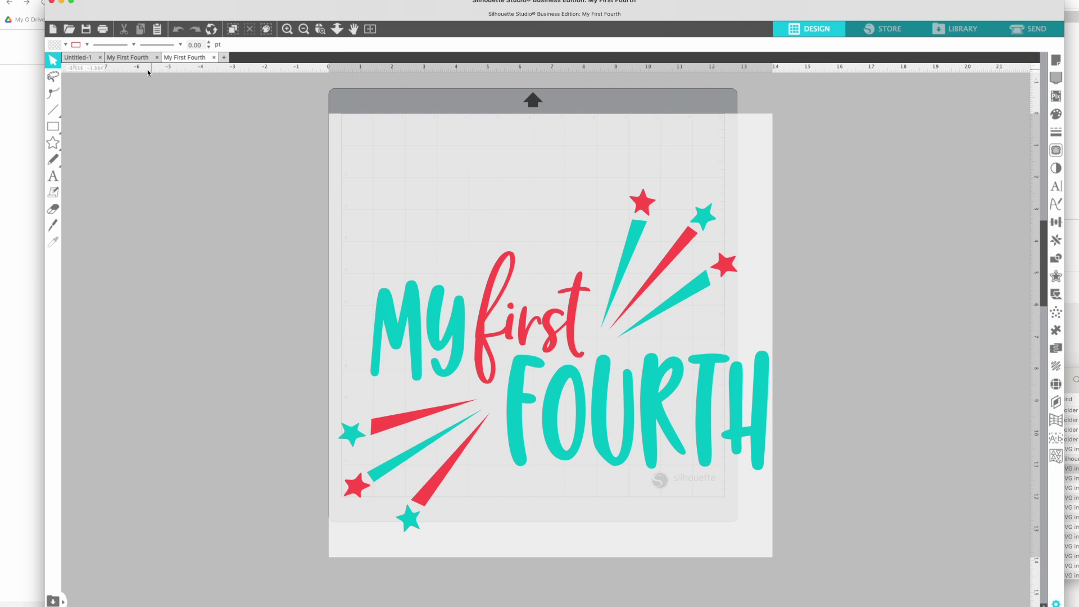
click(135, 57)
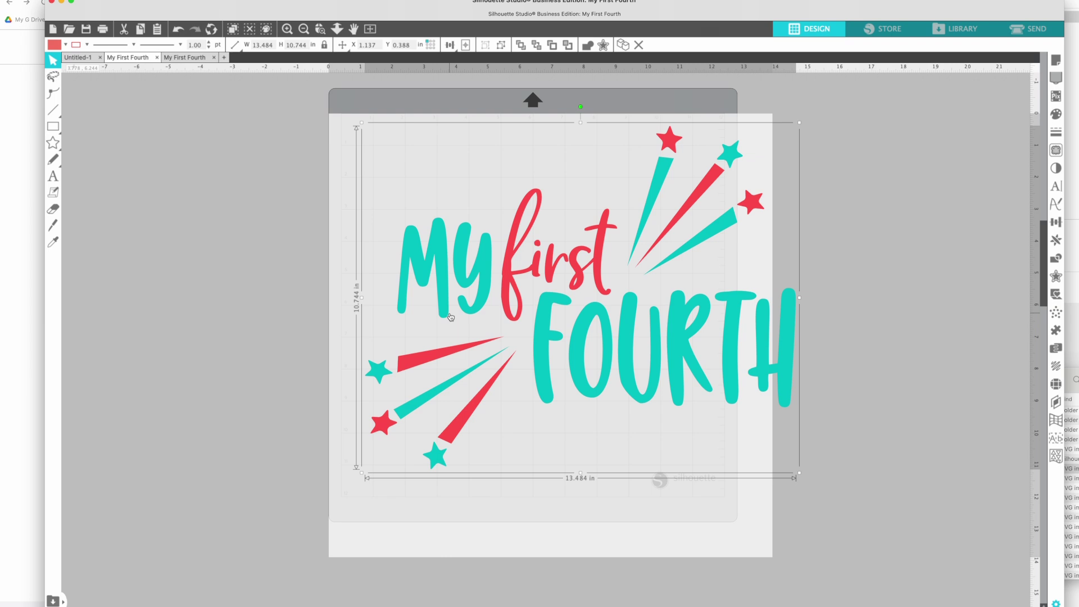
Return to the Library, still filtered to the 'fourth' search result
click(955, 28)
click(144, 50)
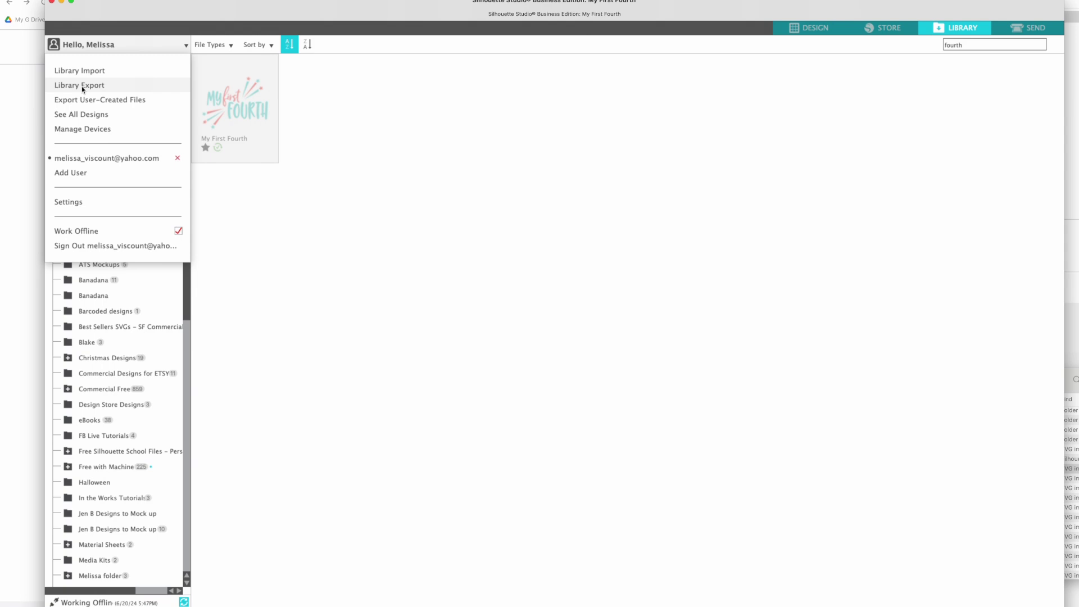
click(309, 149)
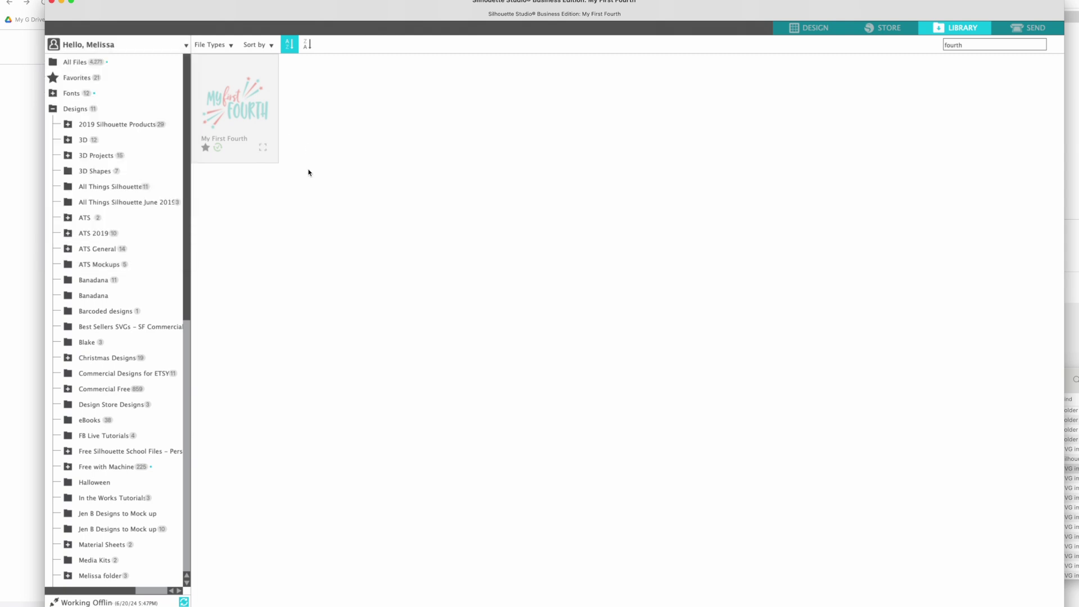